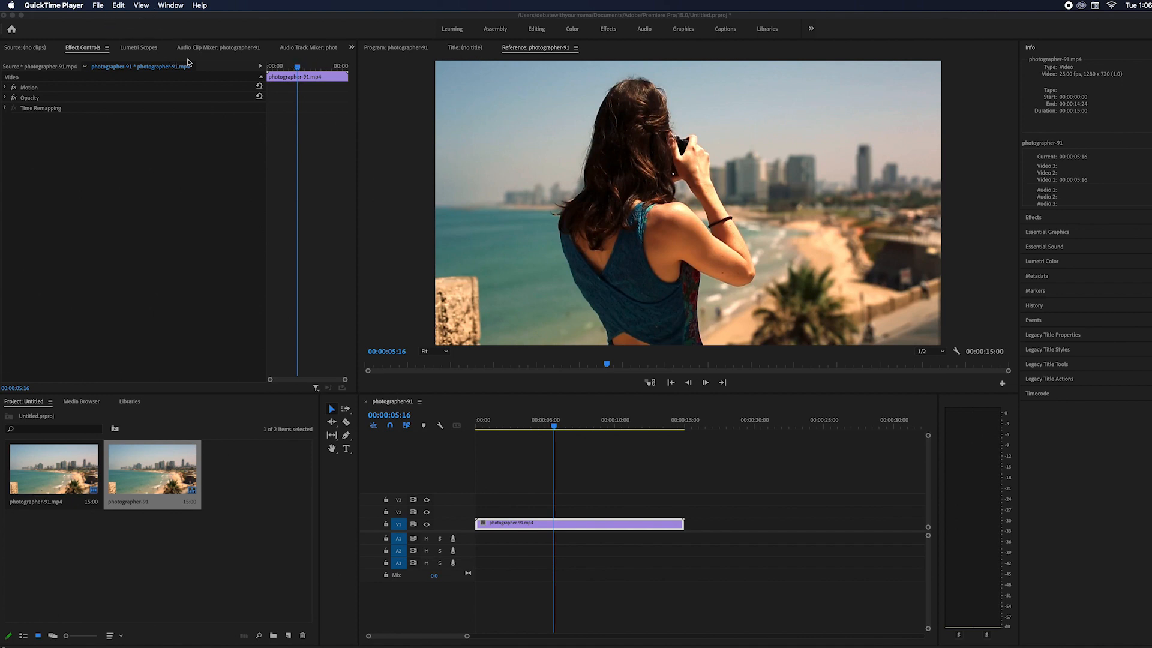
- Set the sequence frame size to 1080 horizontal by 1920 vertical and accept deleting the sequence's preview files
left_click(213, 33)
left_click(155, 6)
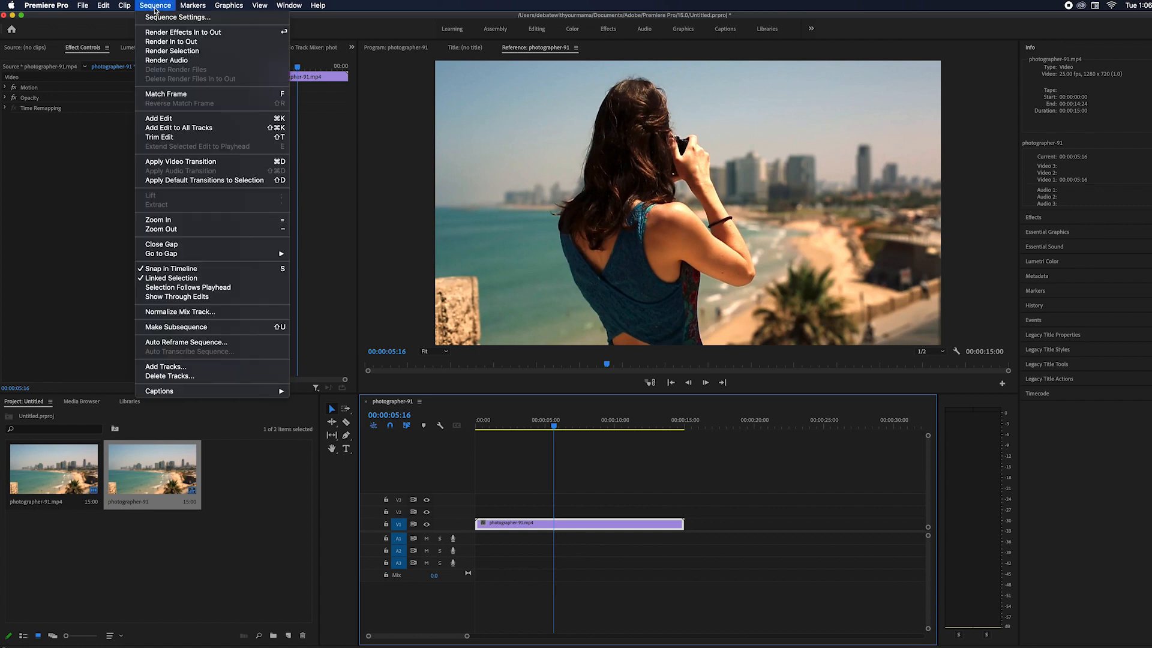
left_click(178, 18)
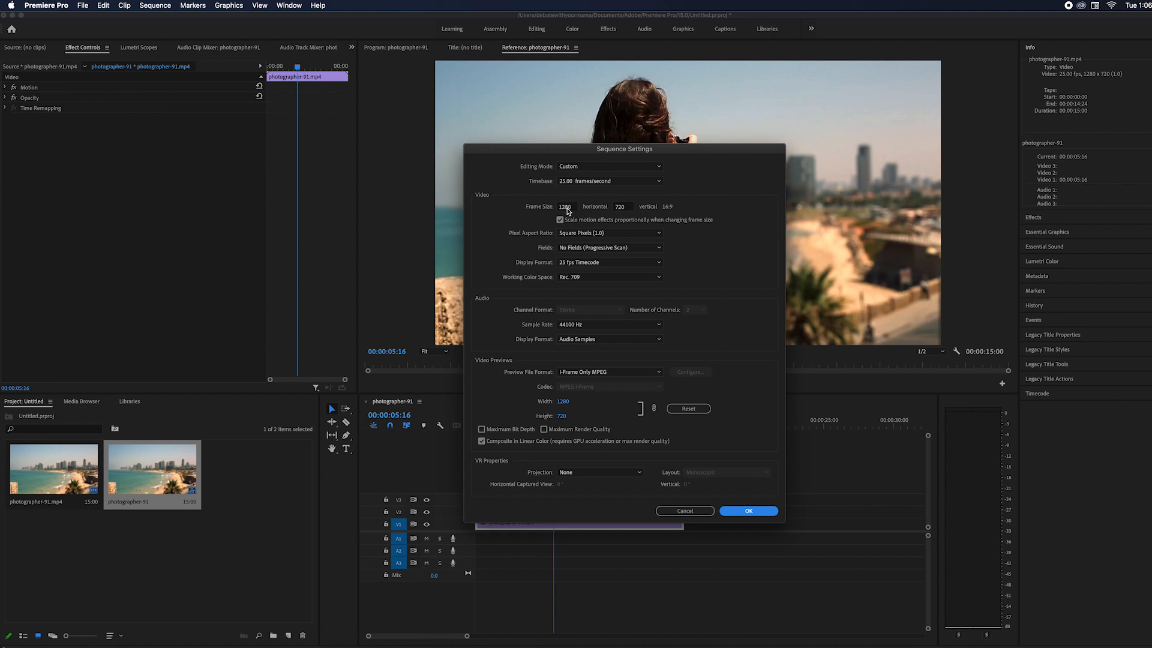
left_click(568, 207)
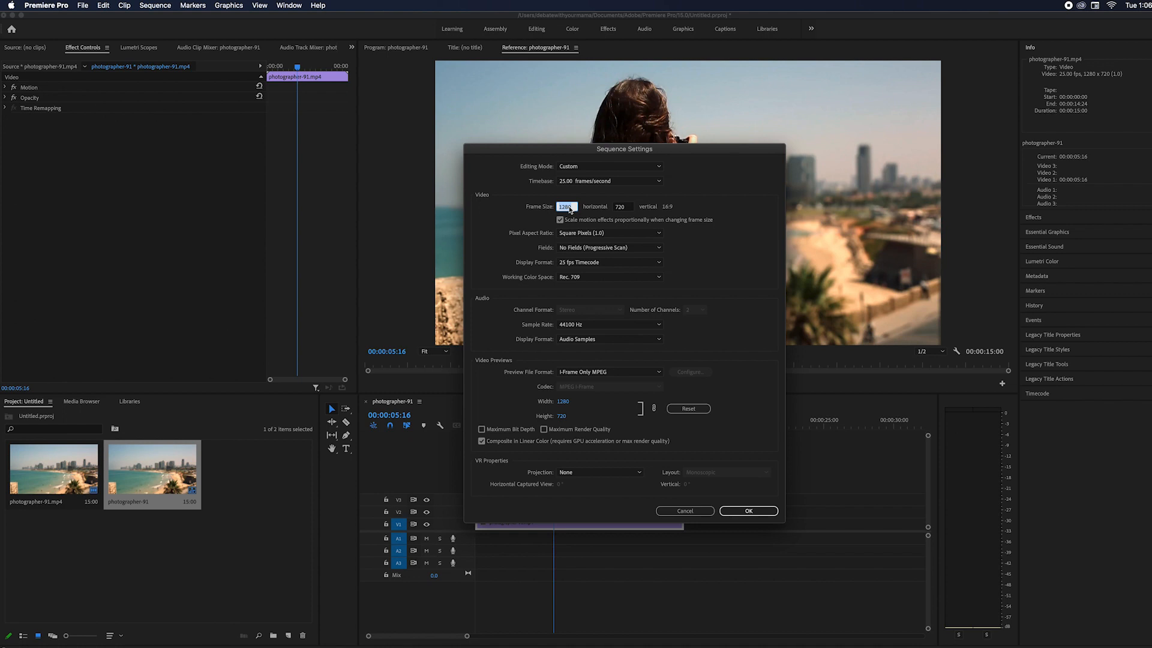
type("1")
left_click(623, 208)
type("1920")
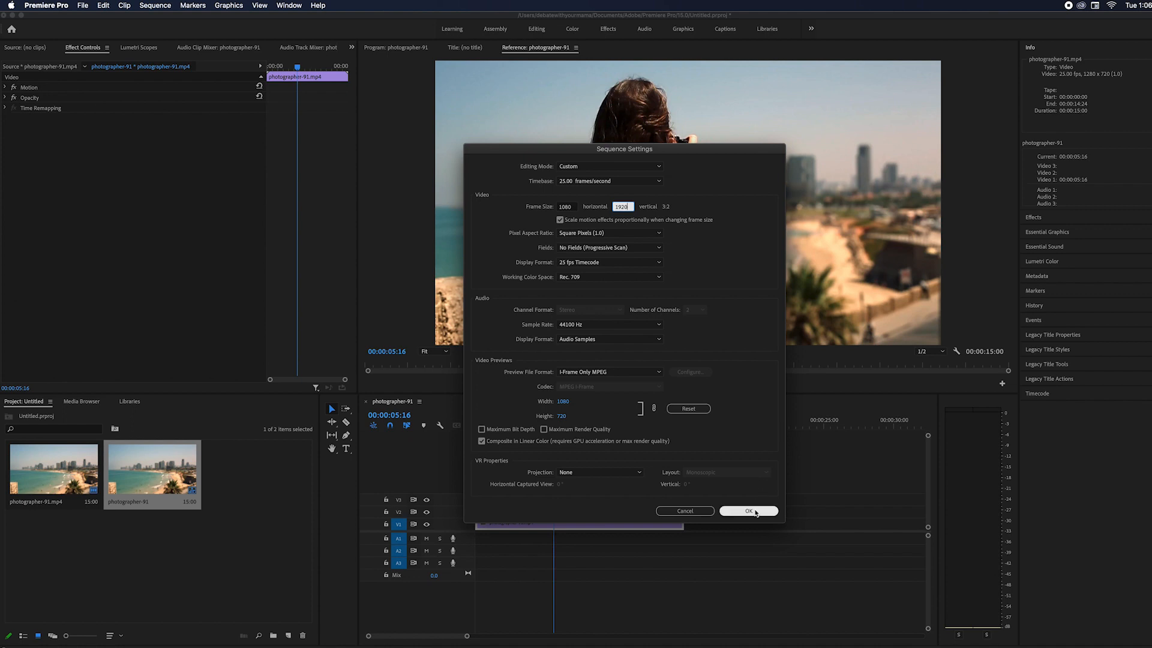
left_click(749, 510)
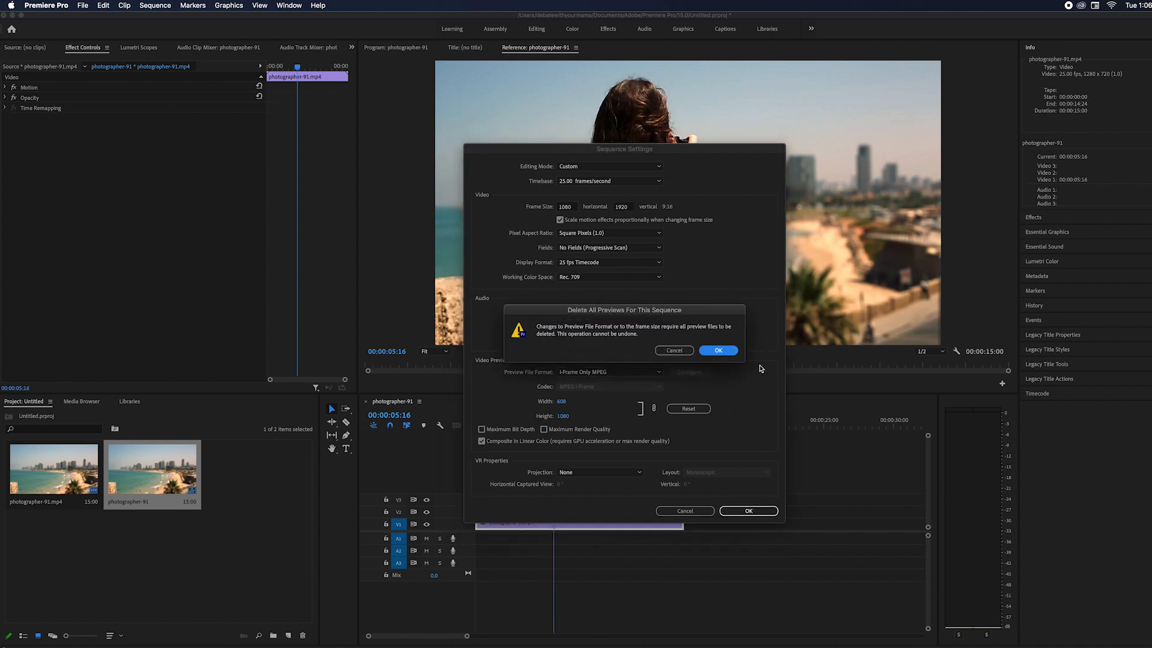
left_click(717, 351)
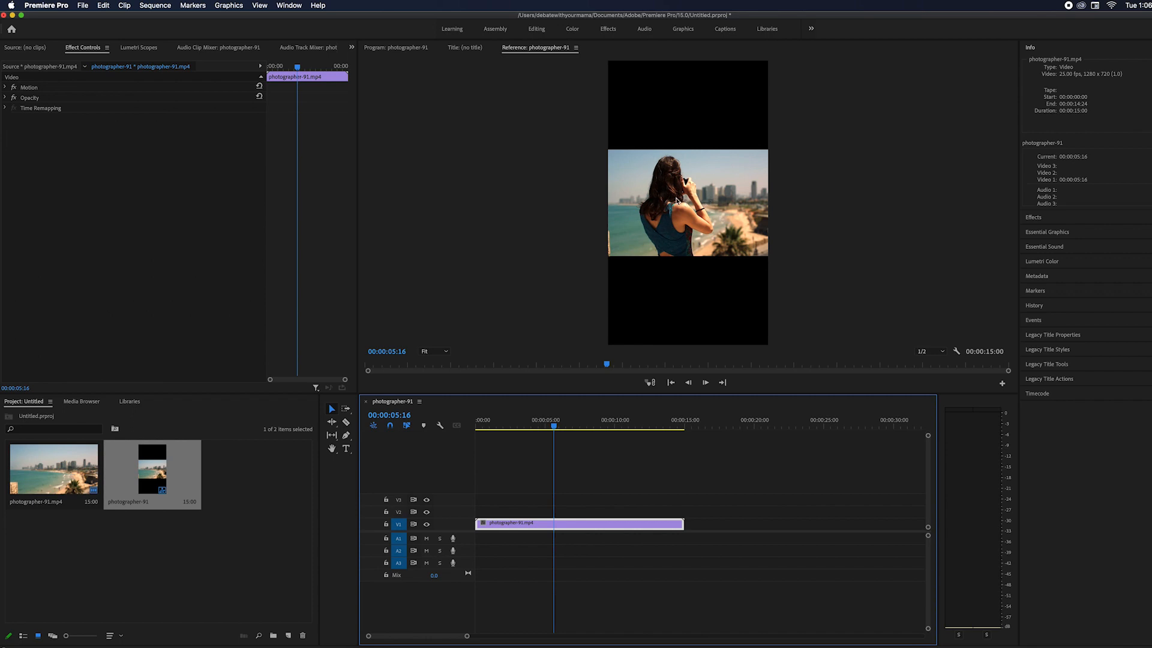
- Scale the photographer-91.mp4 clip to 271 and set its horizontal position to 822 so the woman is framed in the vertical picture
left_click(677, 200)
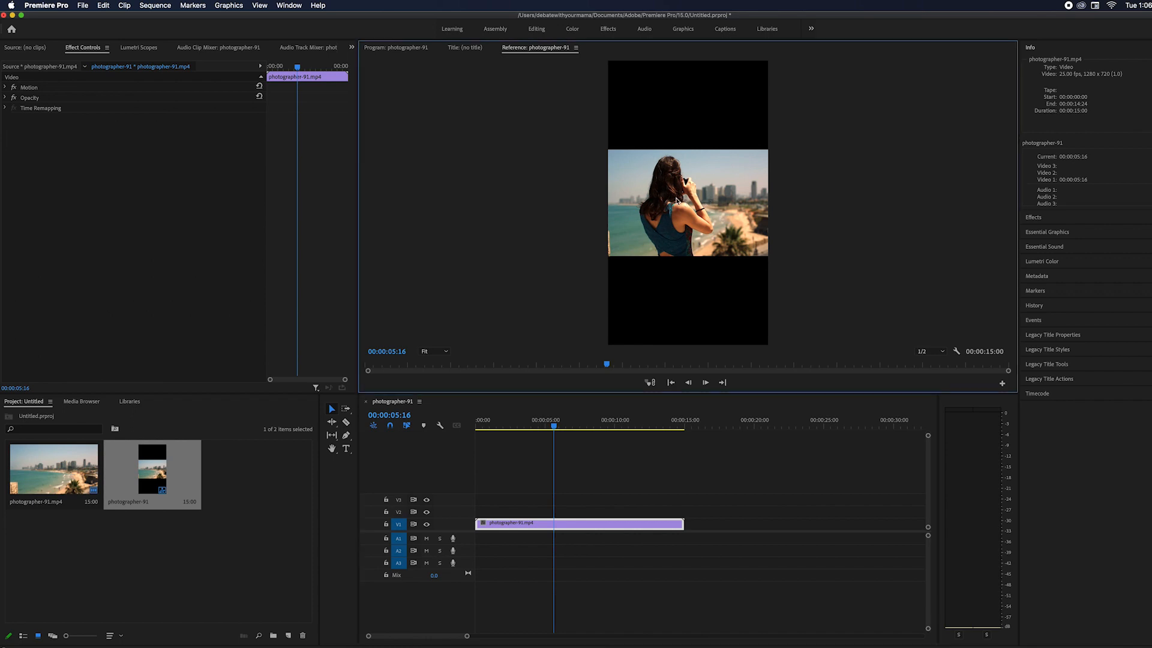
left_click(587, 526)
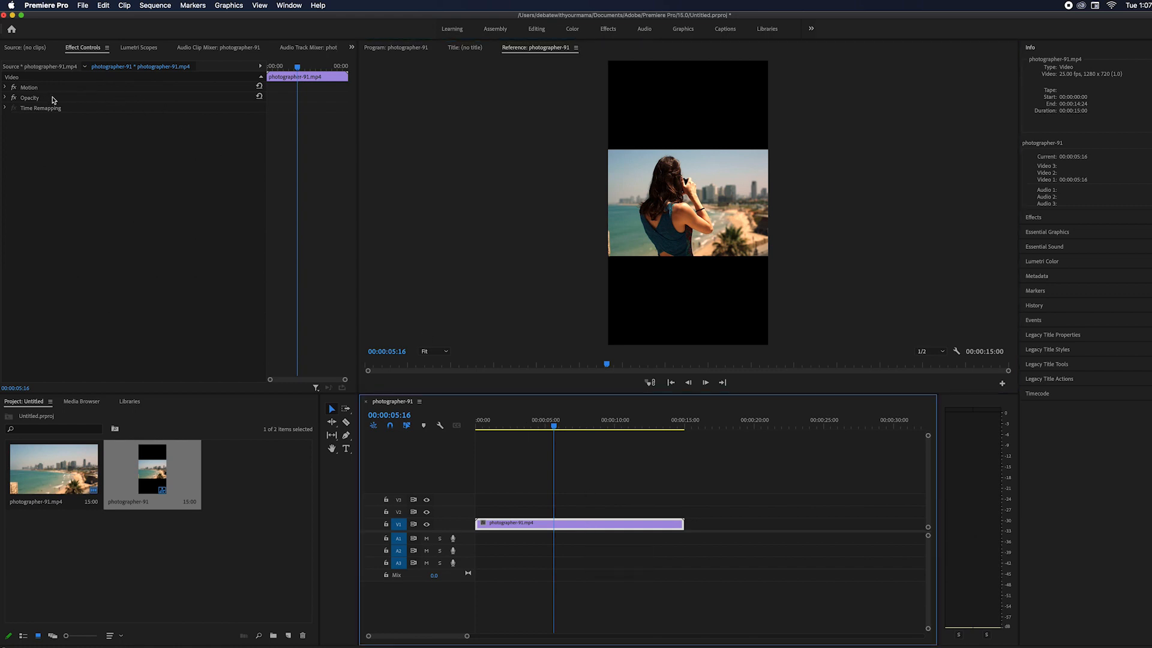
left_click(5, 87)
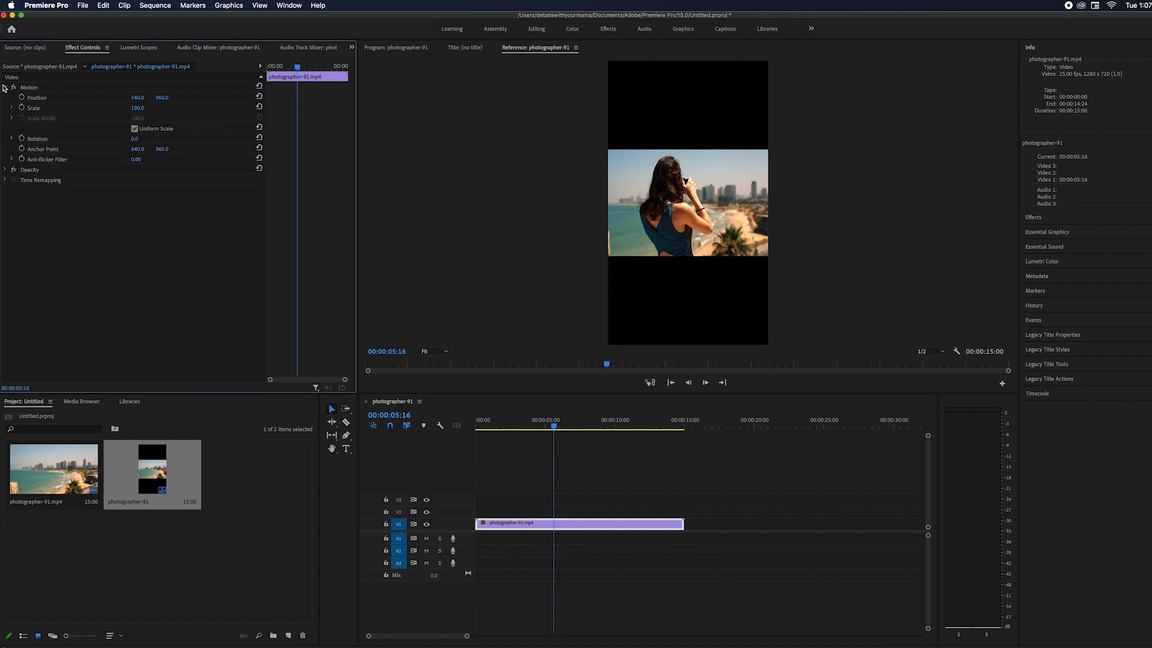
left_click_drag(137, 108, 240, 108)
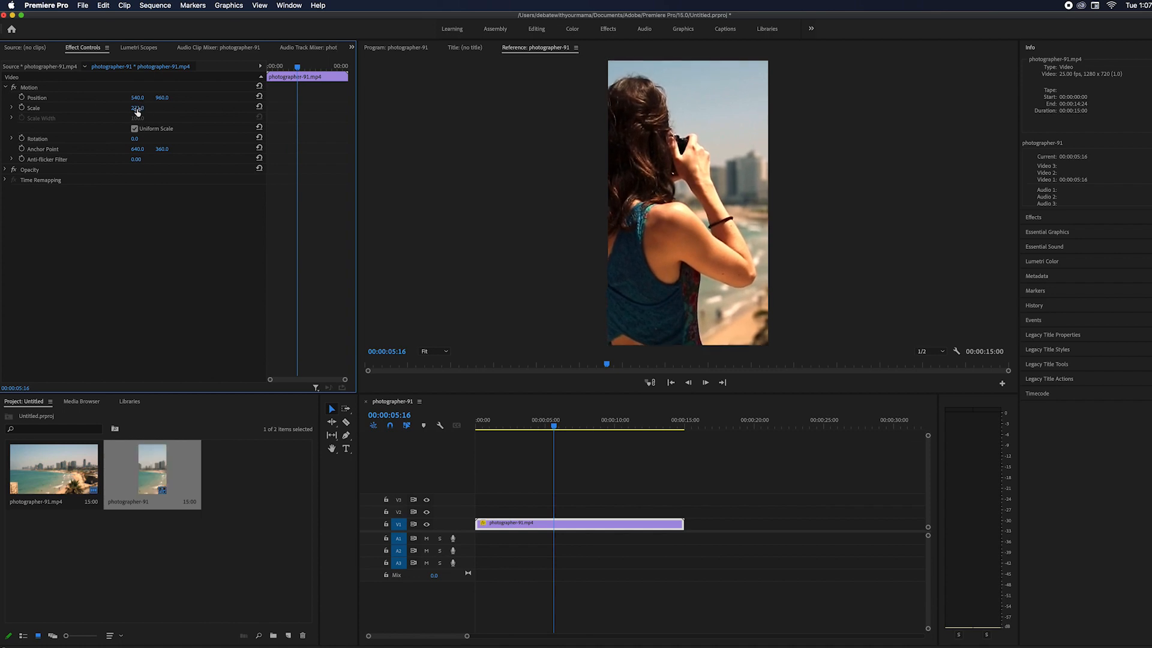
left_click_drag(150, 100, 319, 100)
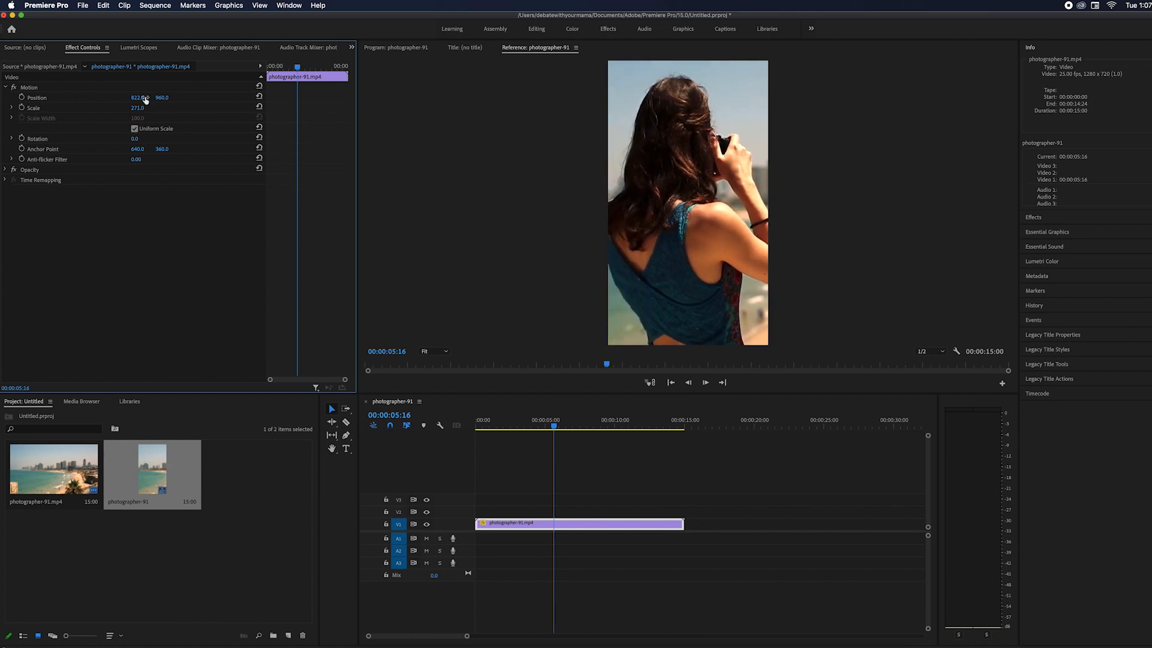
- Play the sequence from its start to check the vertical framing, and park the playhead at 00:00:09:21
left_click_drag(554, 427, 445, 418)
key("space")
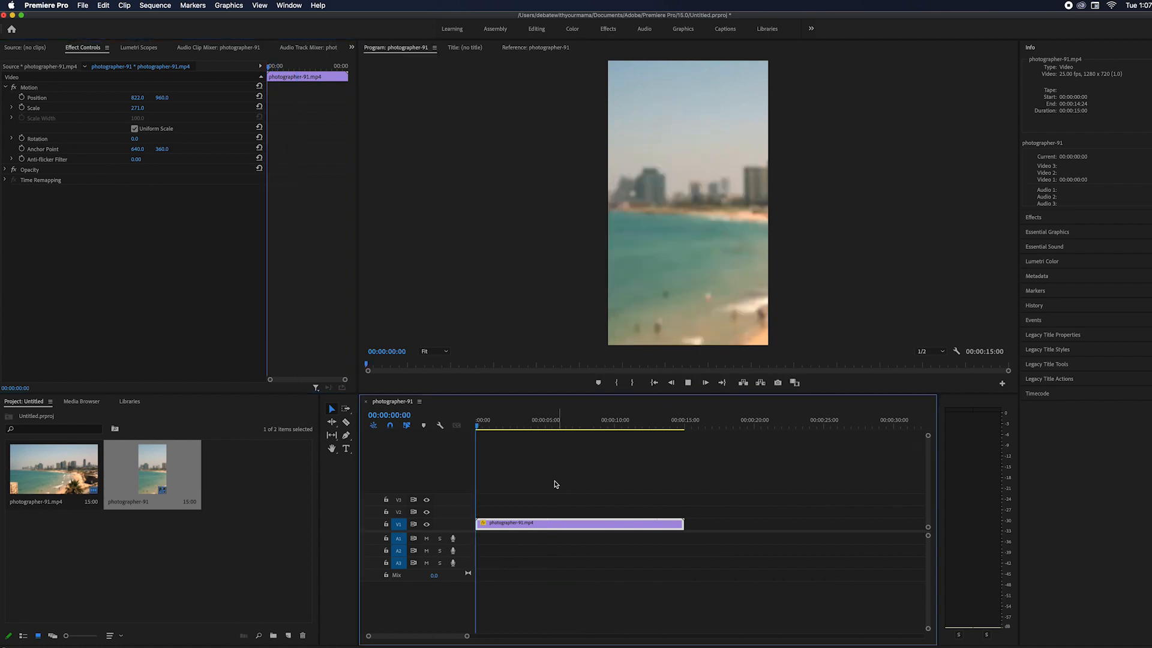
key("space")
key("space")
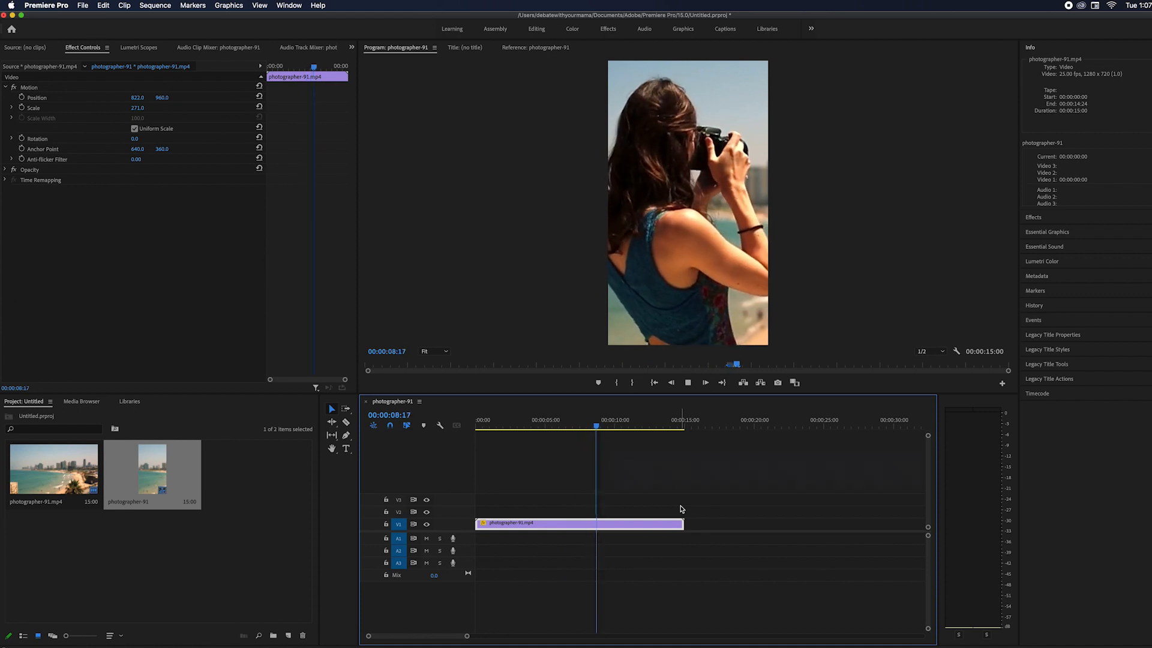
key("space")
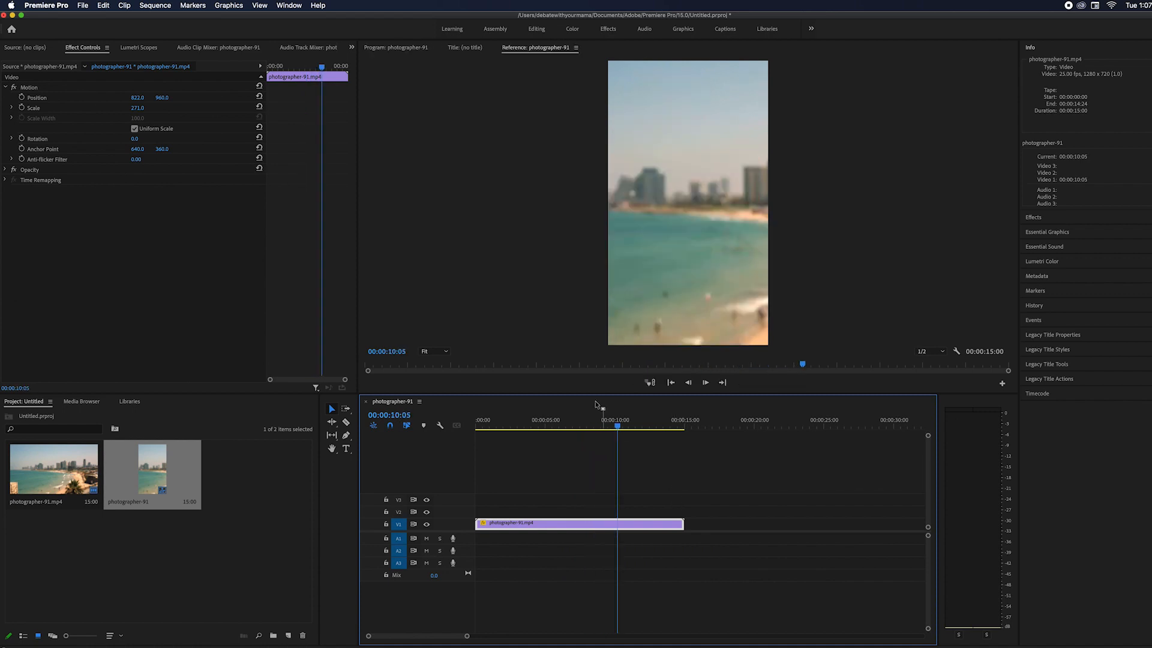
left_click_drag(618, 425, 612, 425)
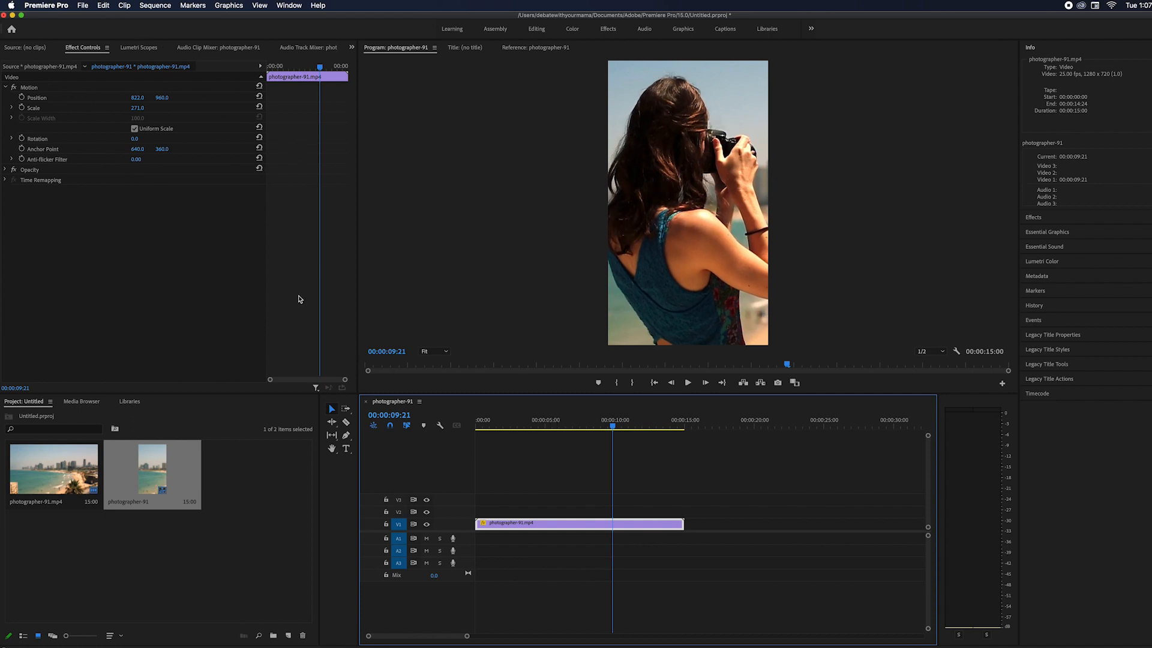
- Open the media export settings for the sequence, keeping the H.264 format with Match Sequence Settings off
left_click(82, 6)
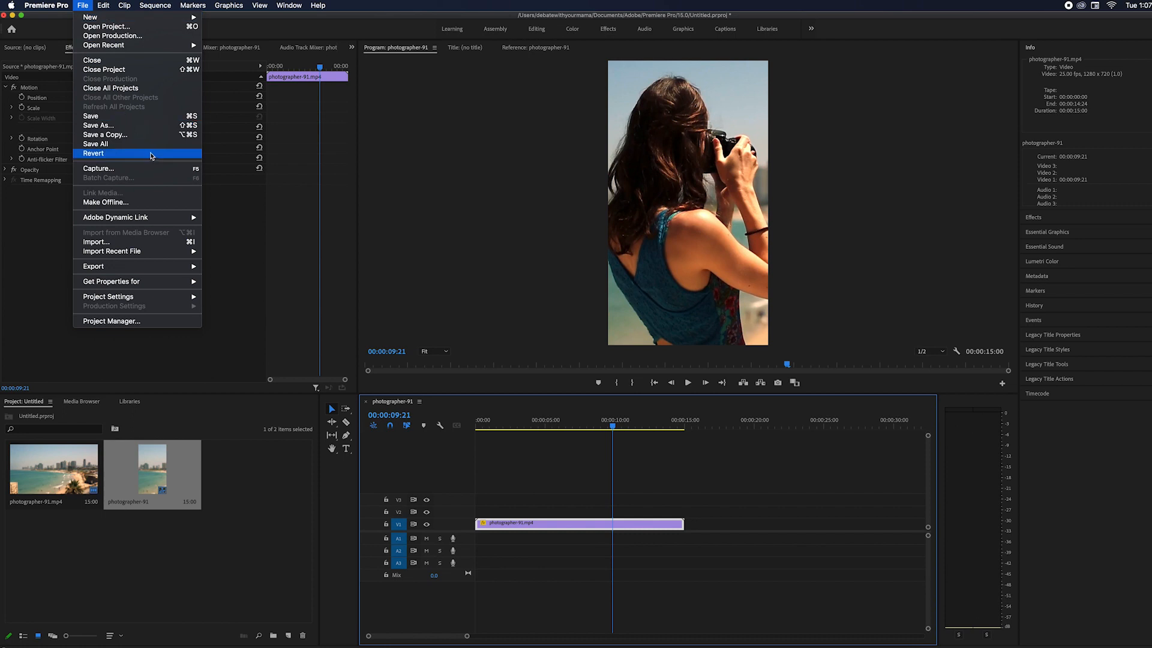
mouse_move(196, 271)
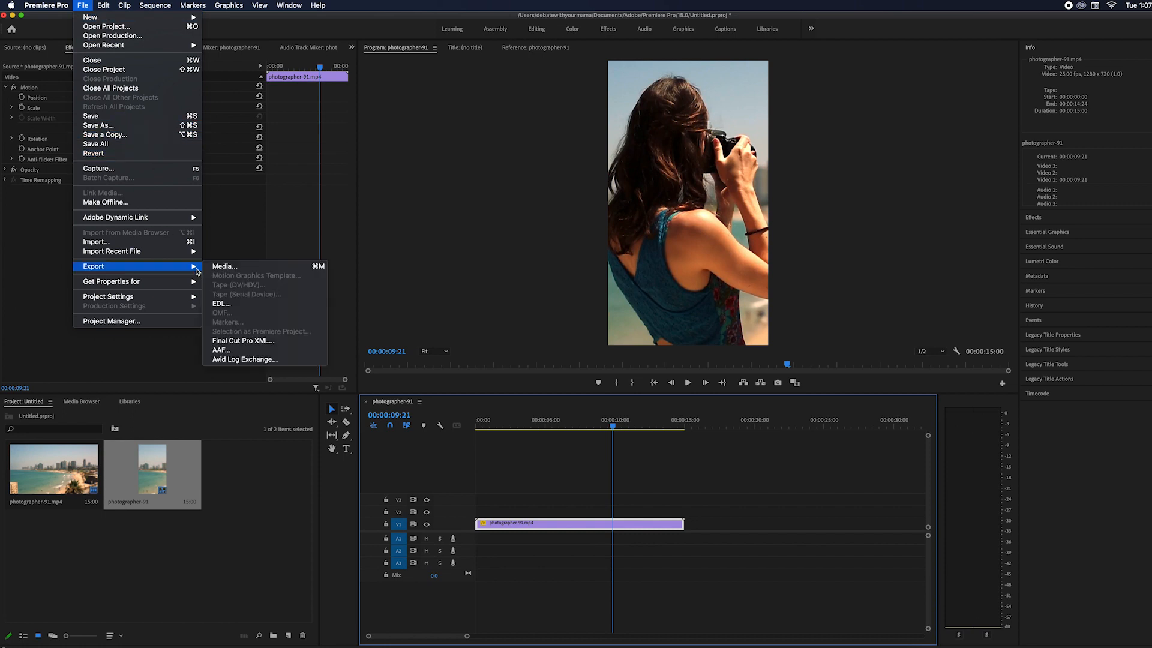
left_click(240, 267)
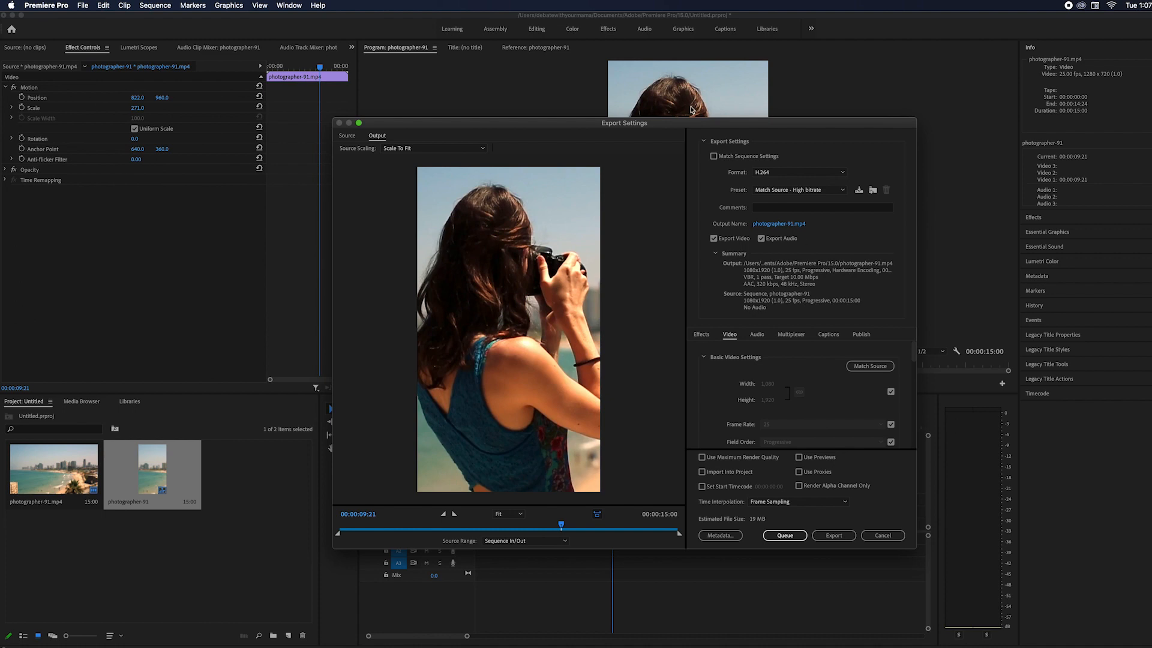
left_click(714, 157)
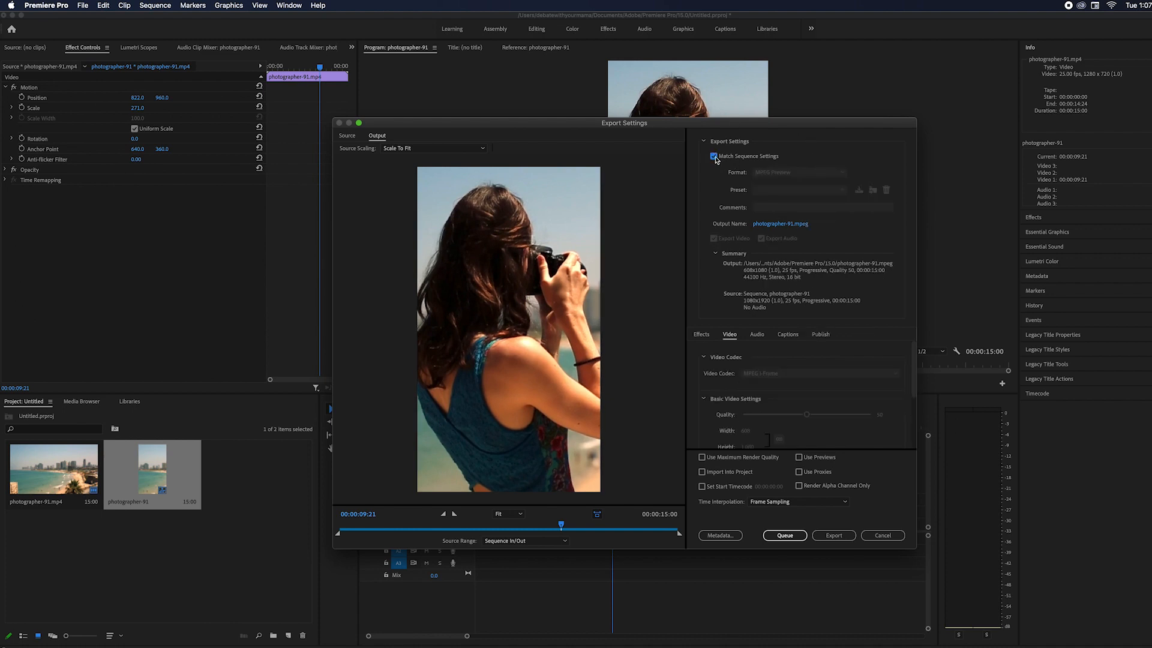
left_click(714, 157)
left_click(800, 173)
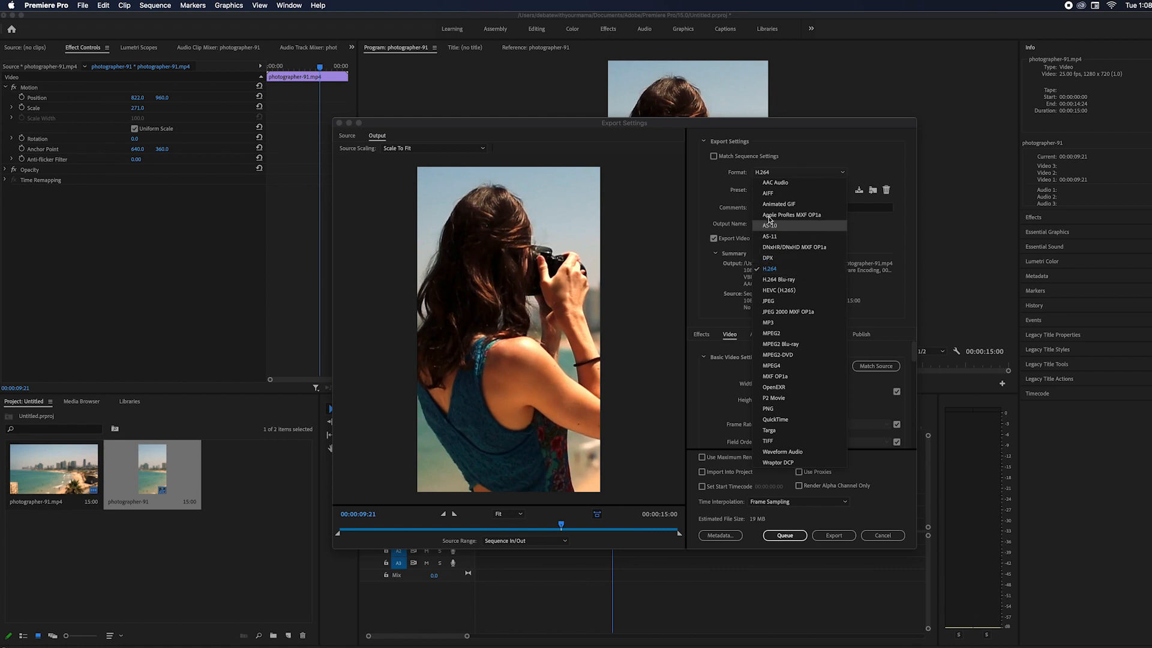
left_click(716, 182)
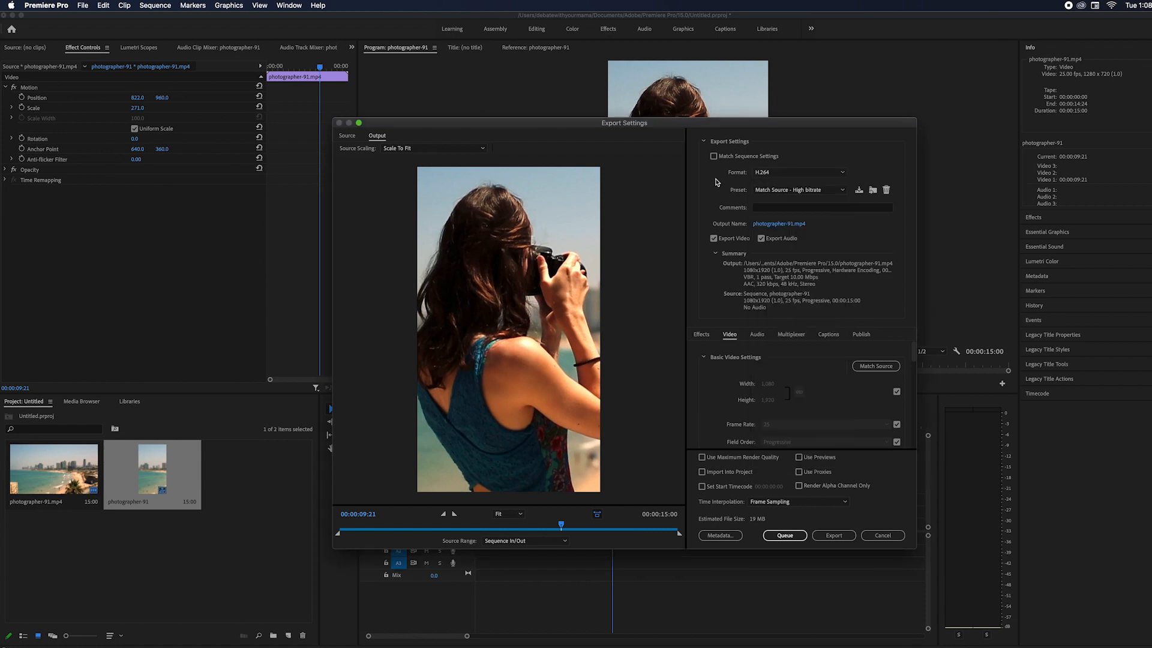
- Set the export output to a file named Video Test on the Desktop
left_click(786, 227)
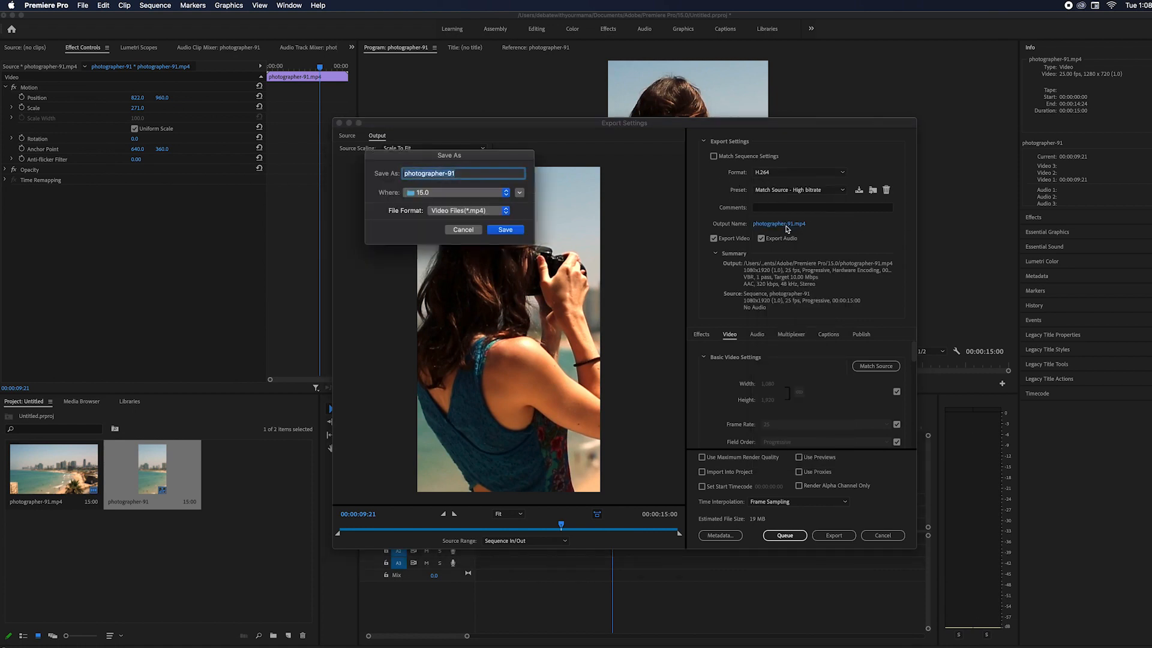
left_click(519, 192)
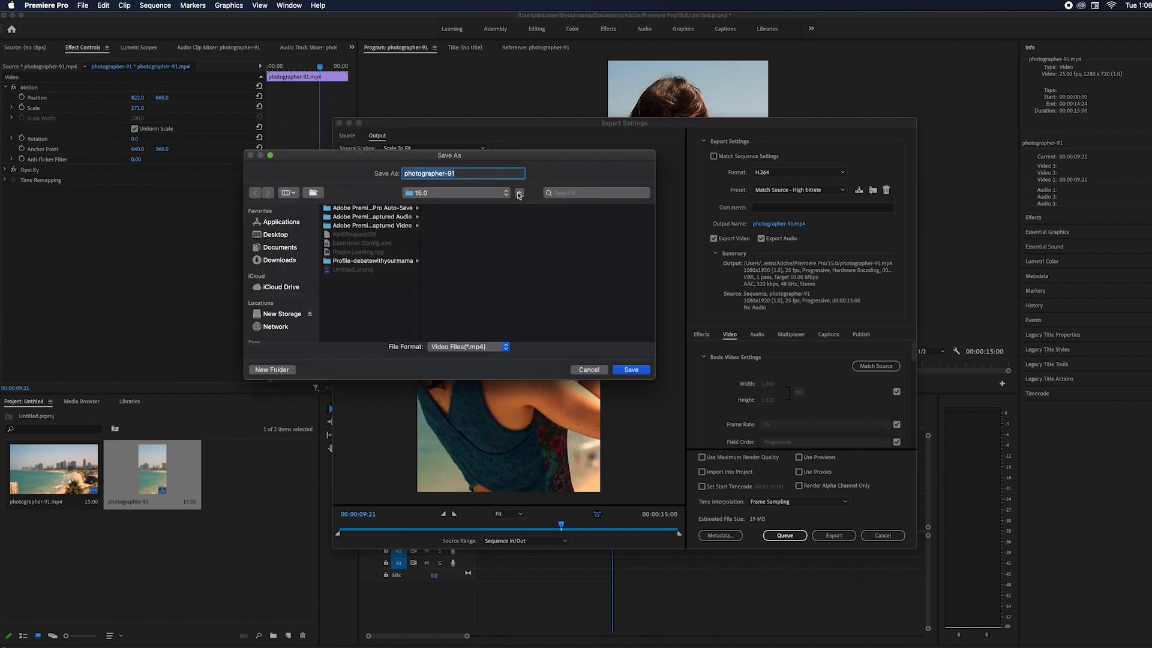
left_click(297, 234)
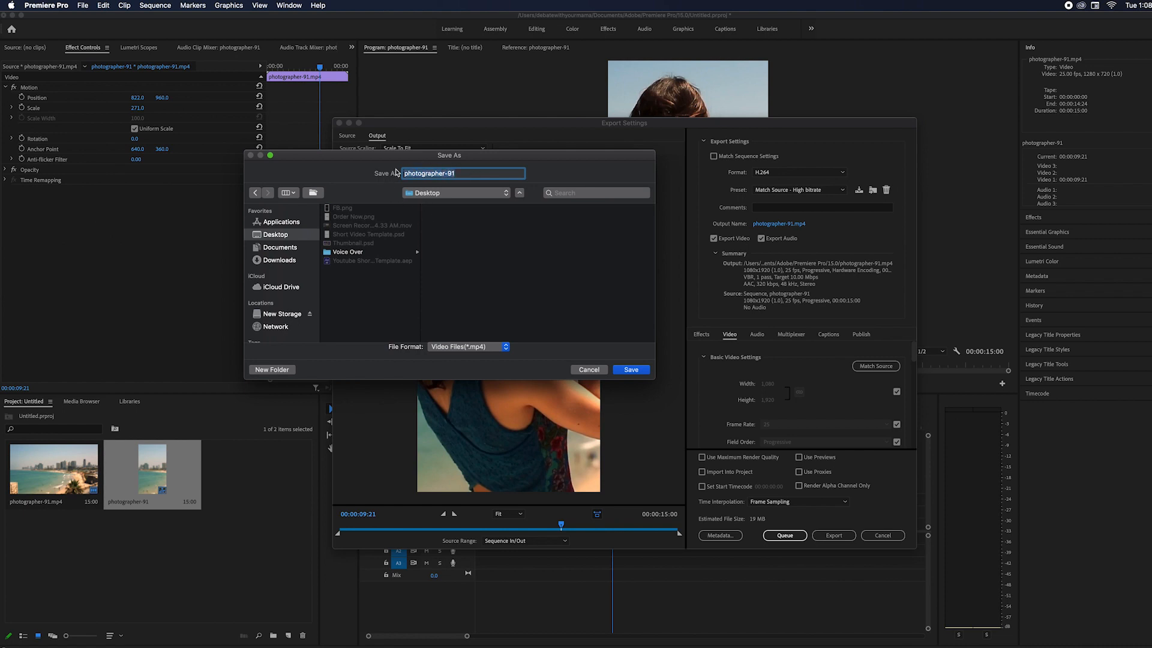
type("Video Test")
left_click(633, 369)
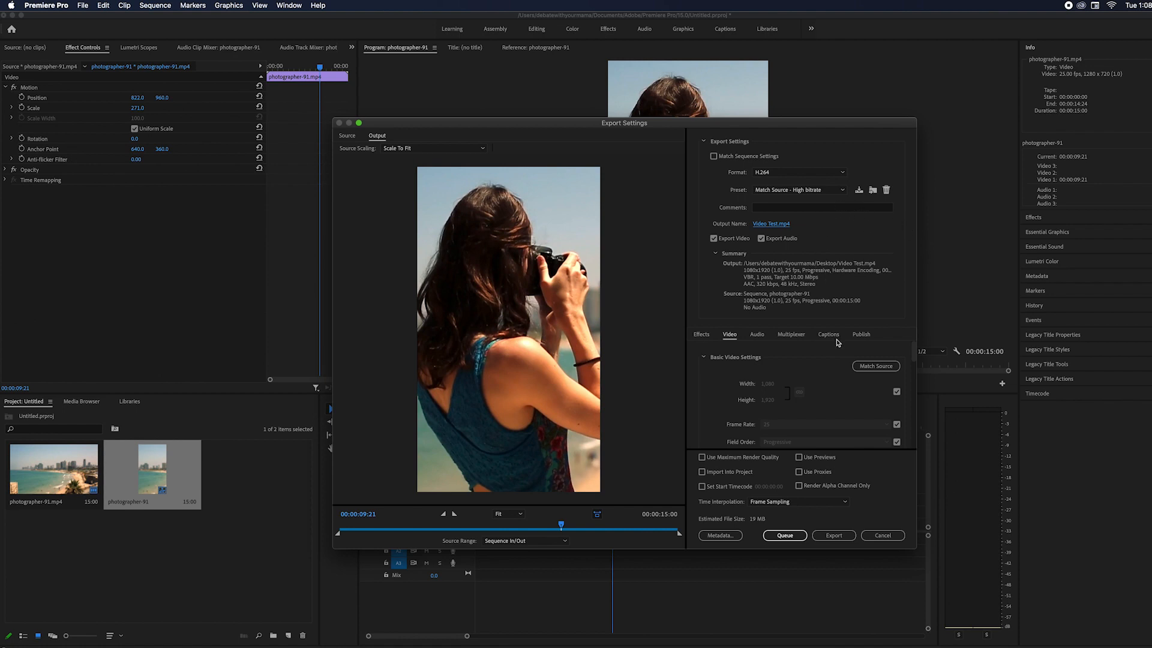
- Enable Use Maximum Render Quality and export the video
scroll(811, 391, "down", 5)
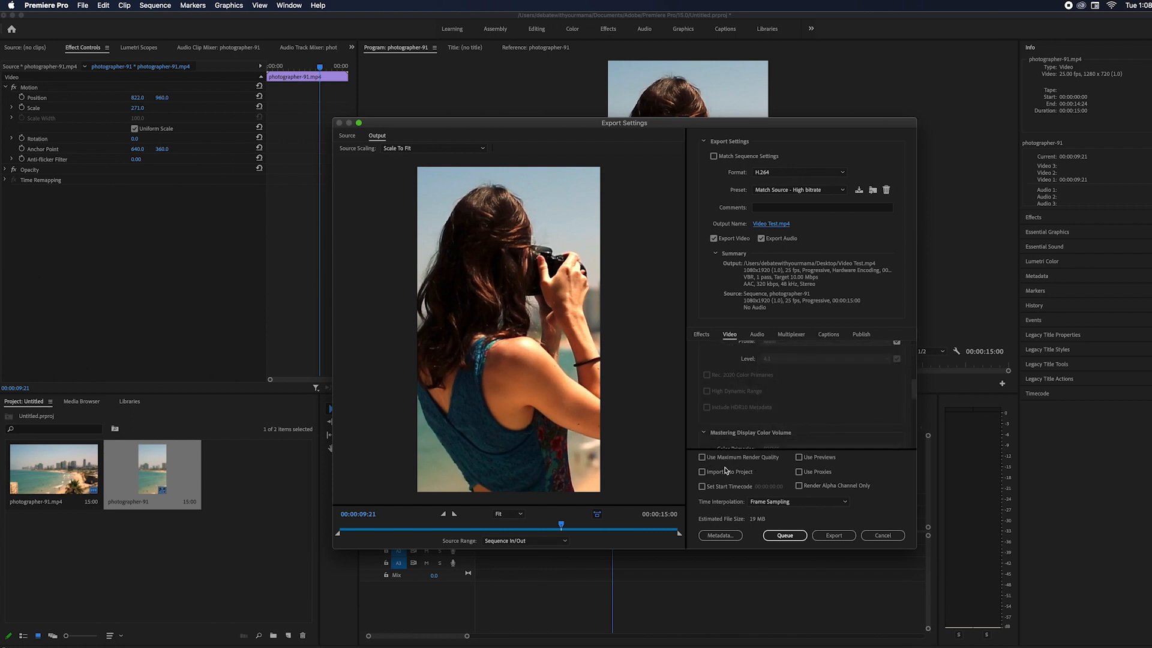
left_click(708, 459)
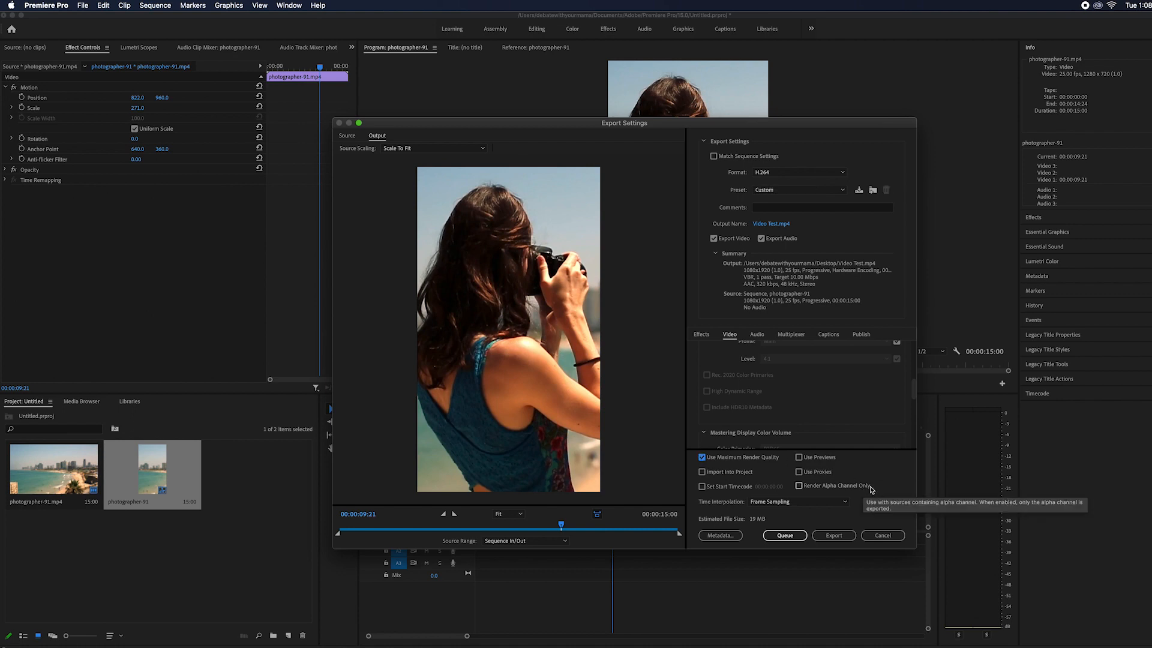
left_click(841, 537)
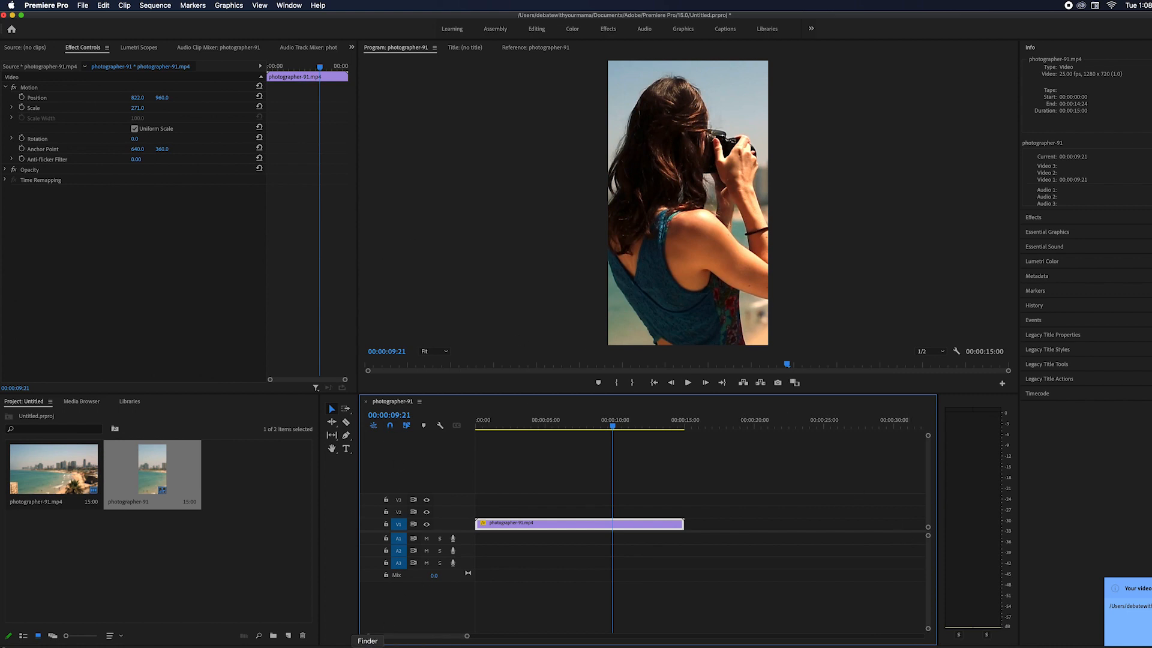
- Switch to Finder, open the exported Video Test.mp4 from the Desktop in QuickTime Player and play it
left_click(367, 646)
left_click(455, 273)
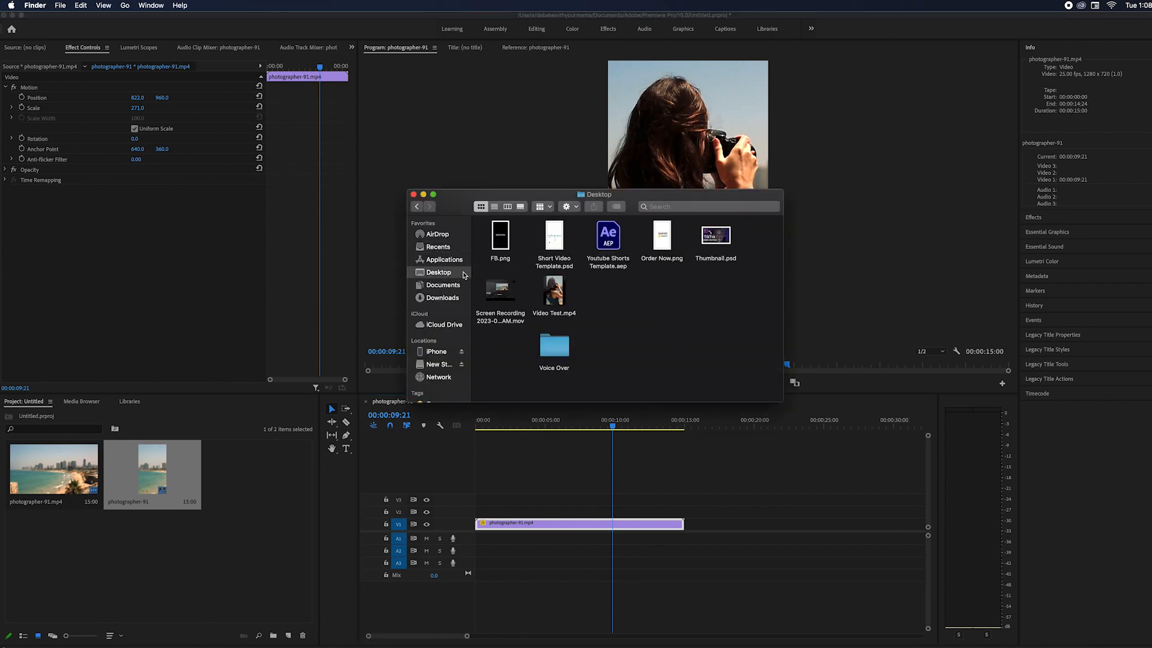
double_click(561, 300)
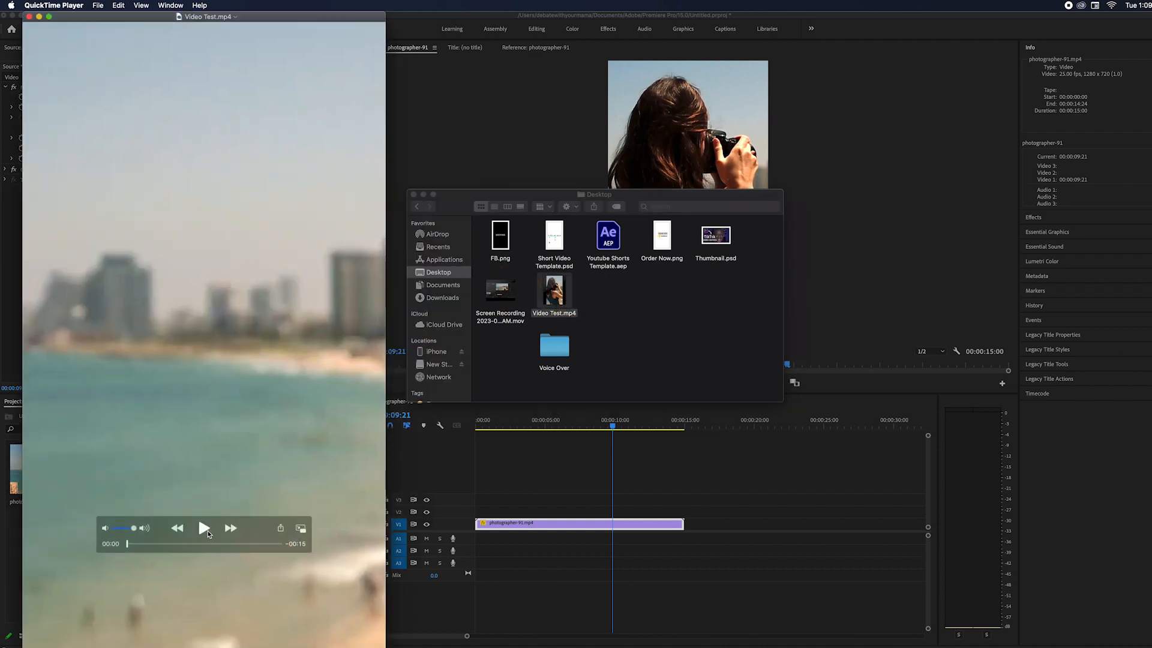
left_click(206, 530)
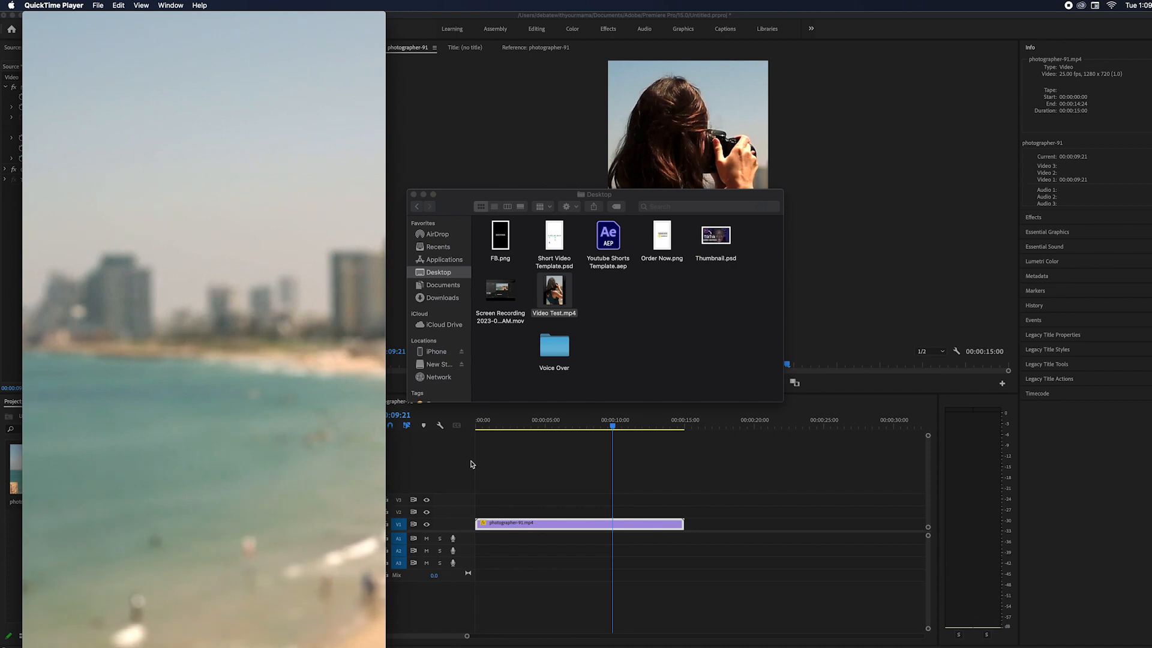